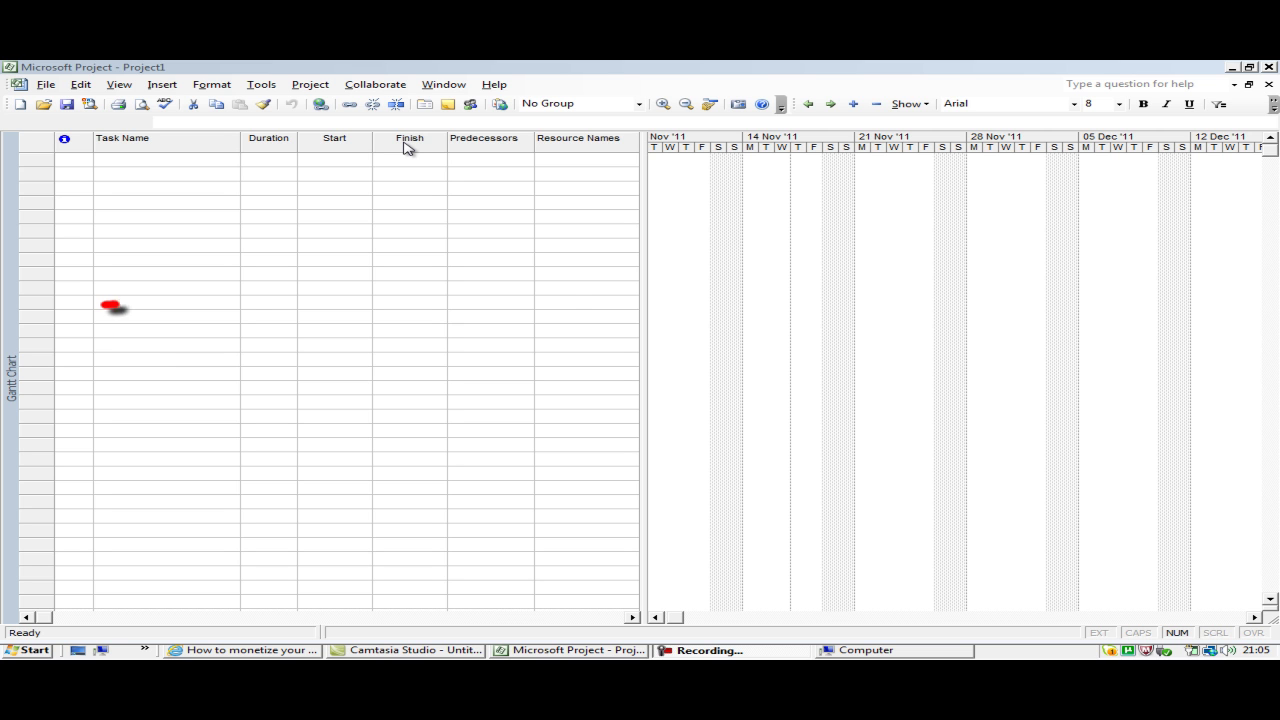
Check the Task Name through Resource Names columns, then drag the split bar left so only Task Name and Duration remain.
click(160, 148)
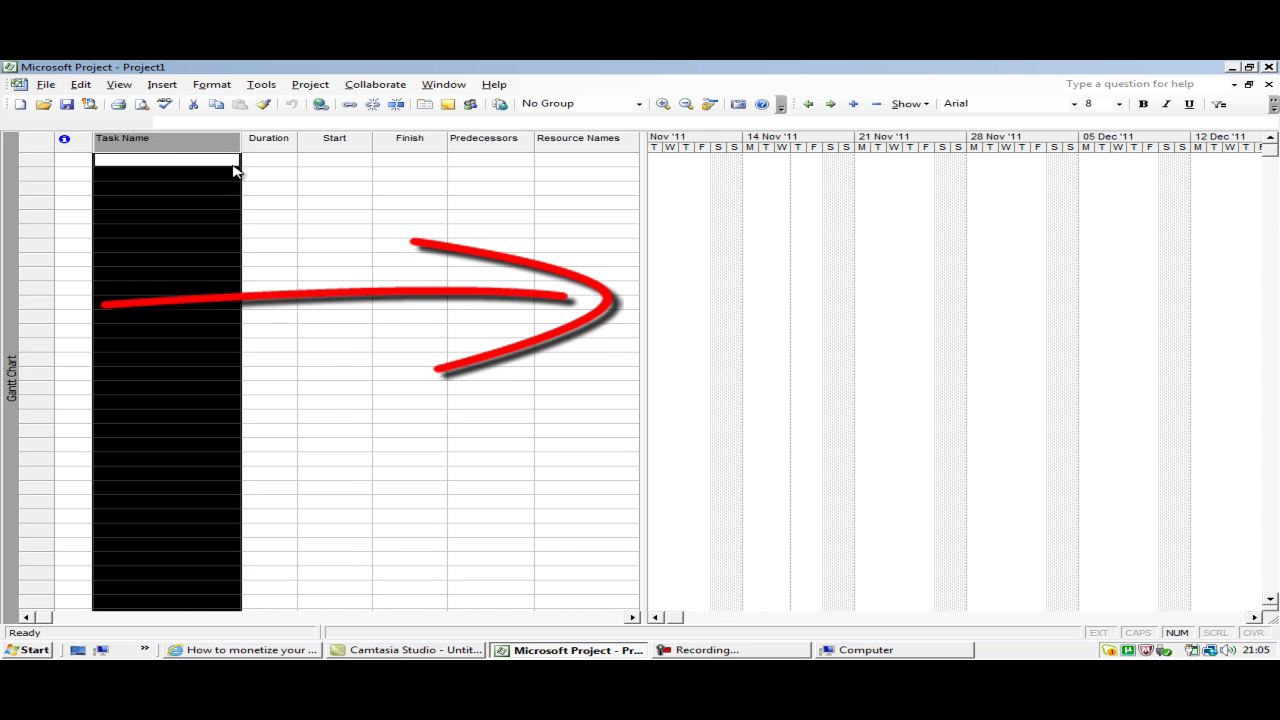
drag(160, 148, 557, 271)
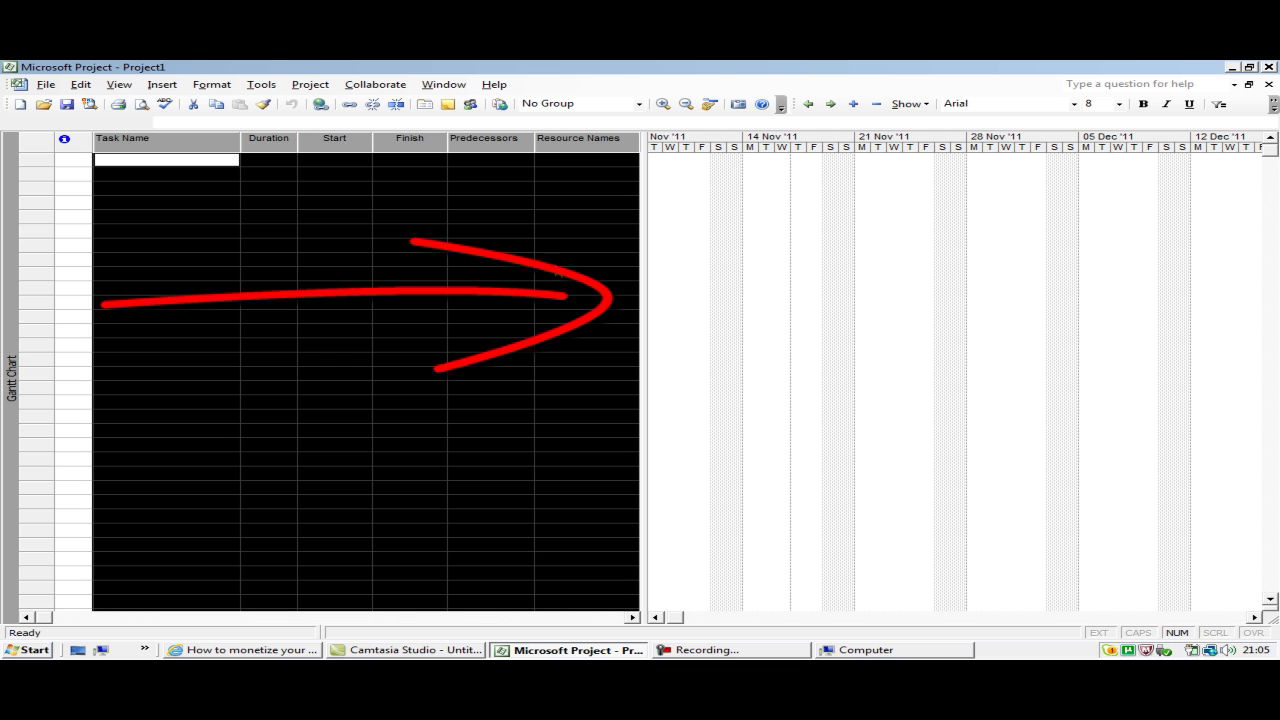
click(215, 231)
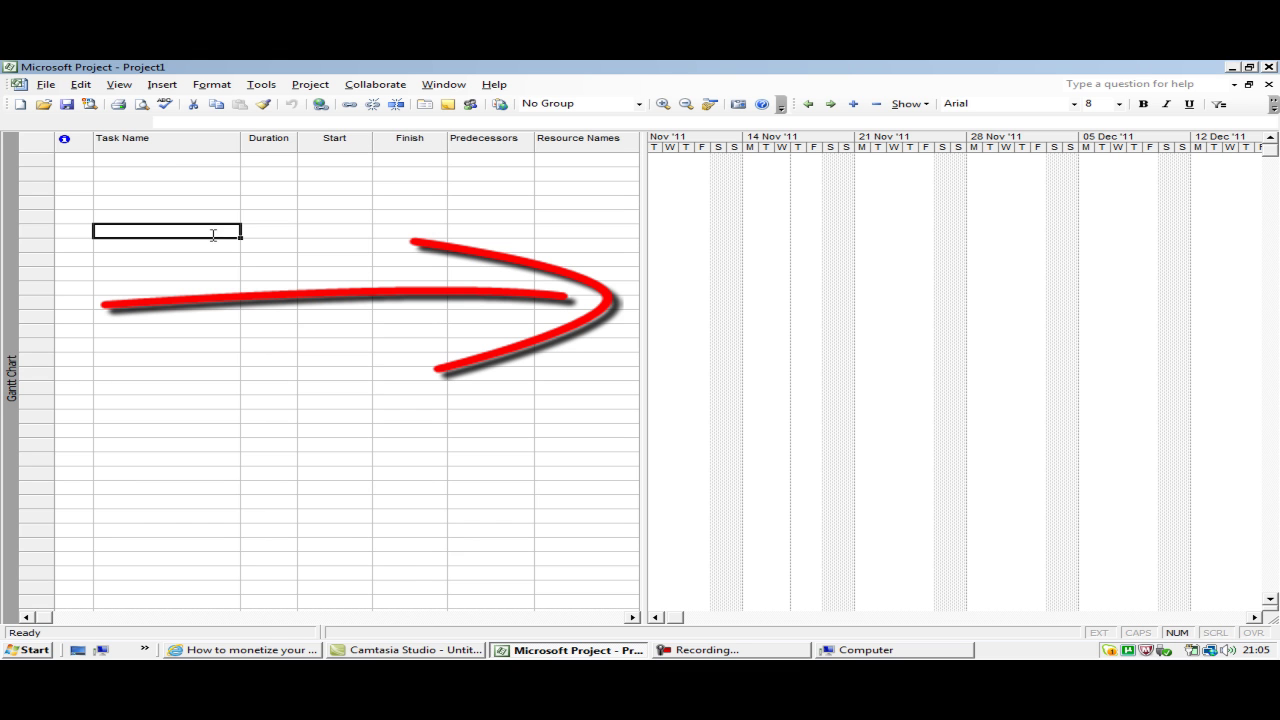
click(167, 143)
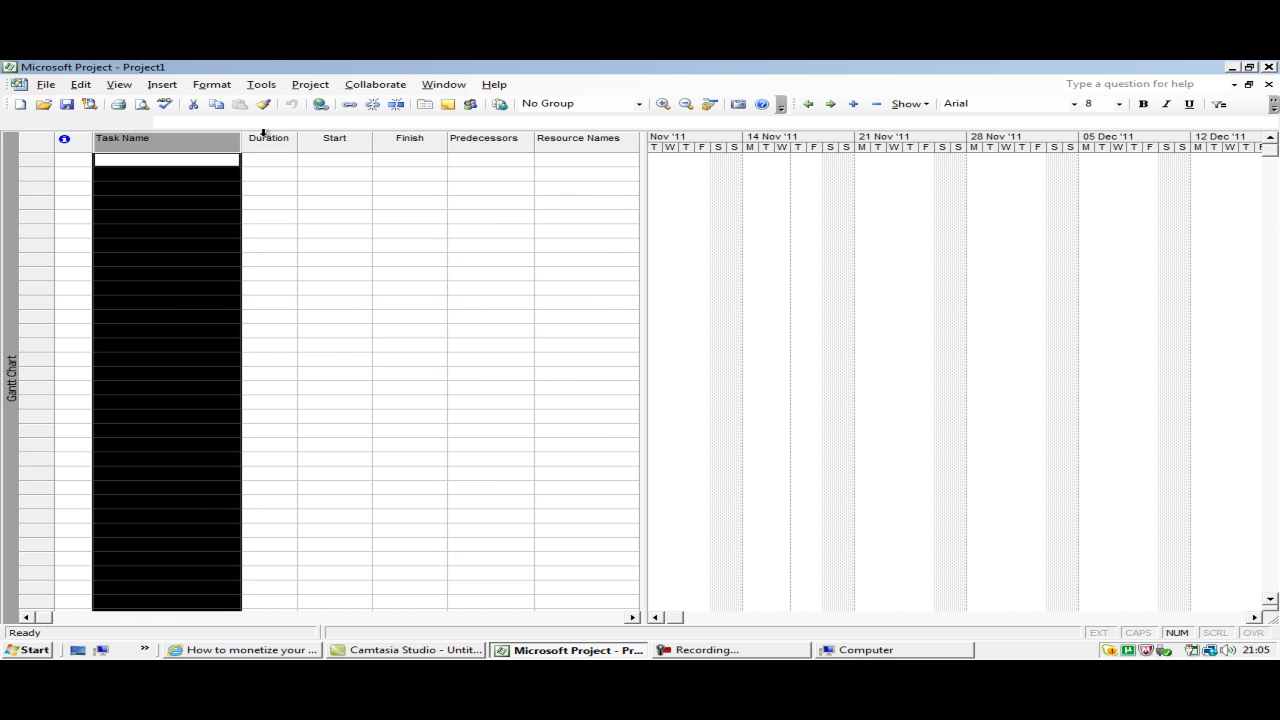
click(265, 137)
click(327, 140)
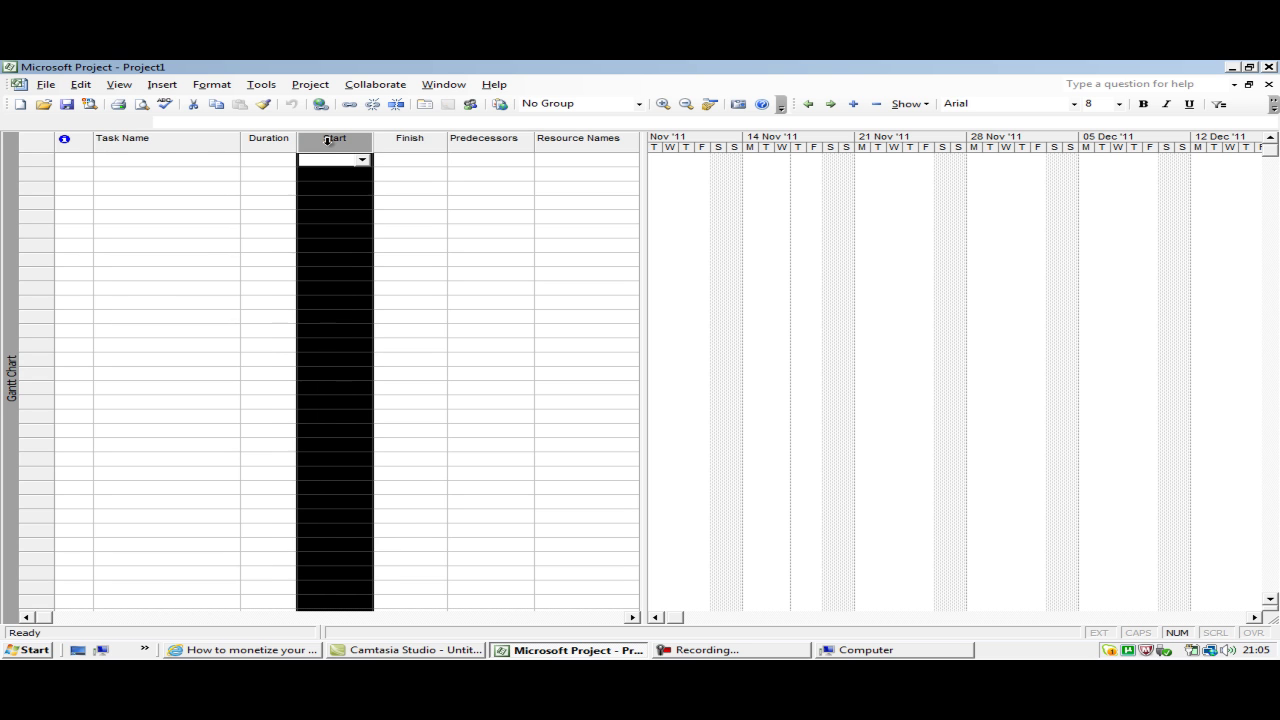
click(410, 137)
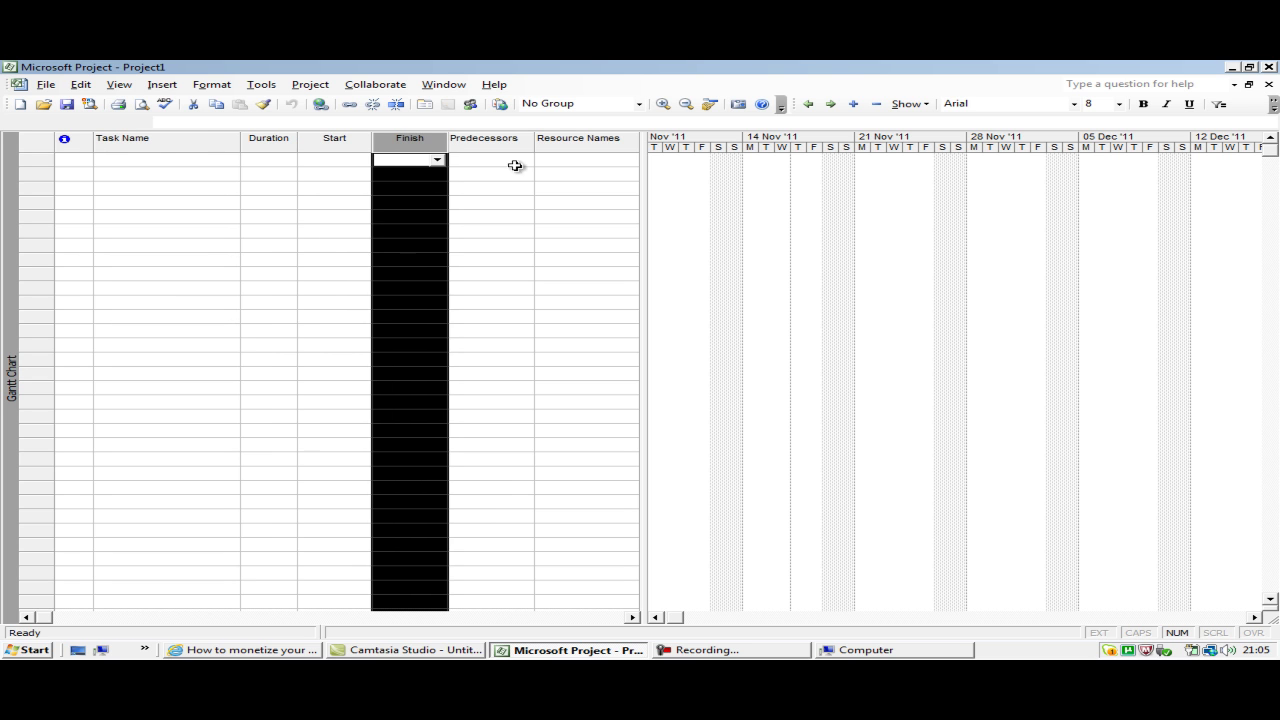
click(503, 138)
click(576, 140)
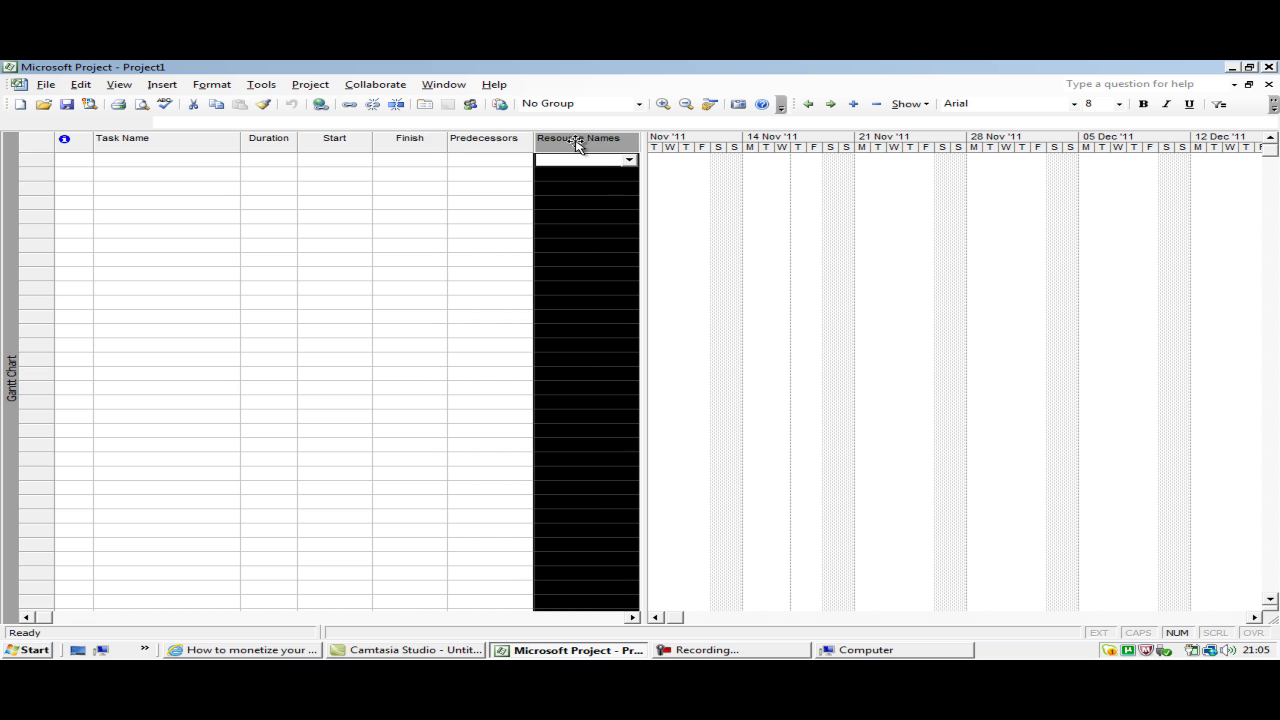
click(589, 245)
mouse_move(643, 229)
mouse_down()
mouse_move(610, 218)
mouse_move(324, 226)
mouse_up()
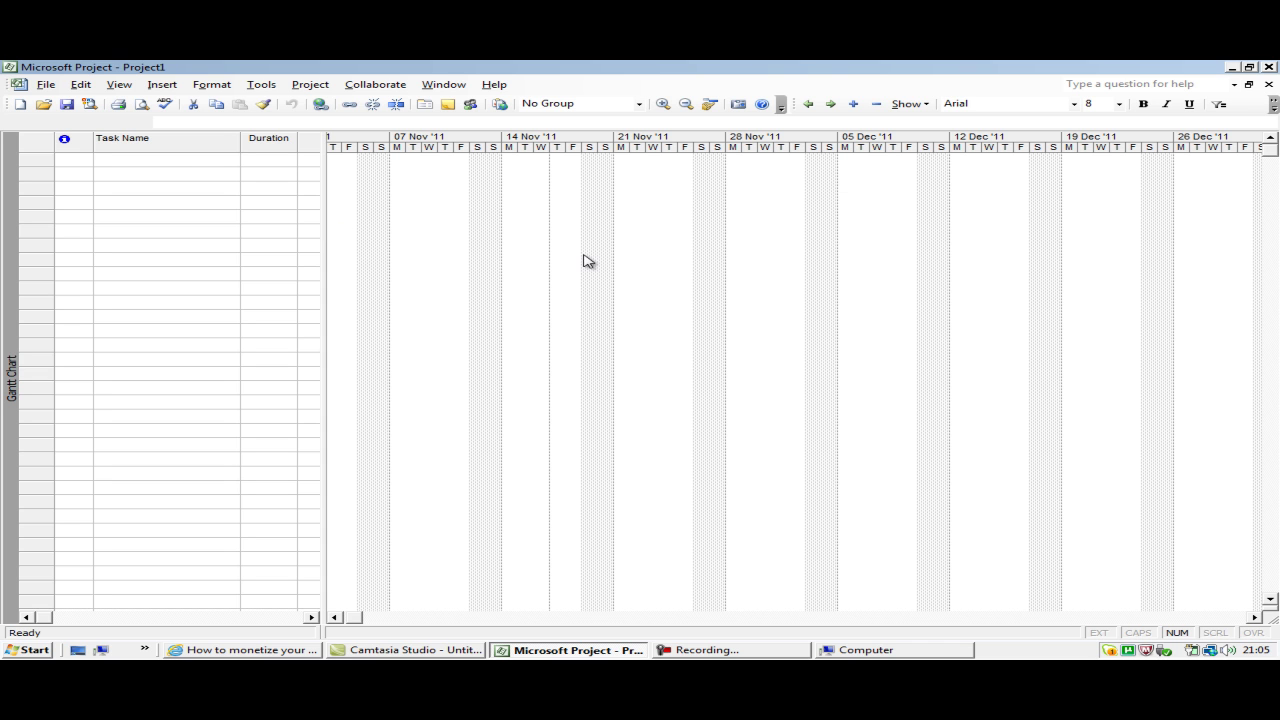
Enter 'Task 1' with a 20-day duration, then widen the table to show all columns.
click(147, 162)
text(T)
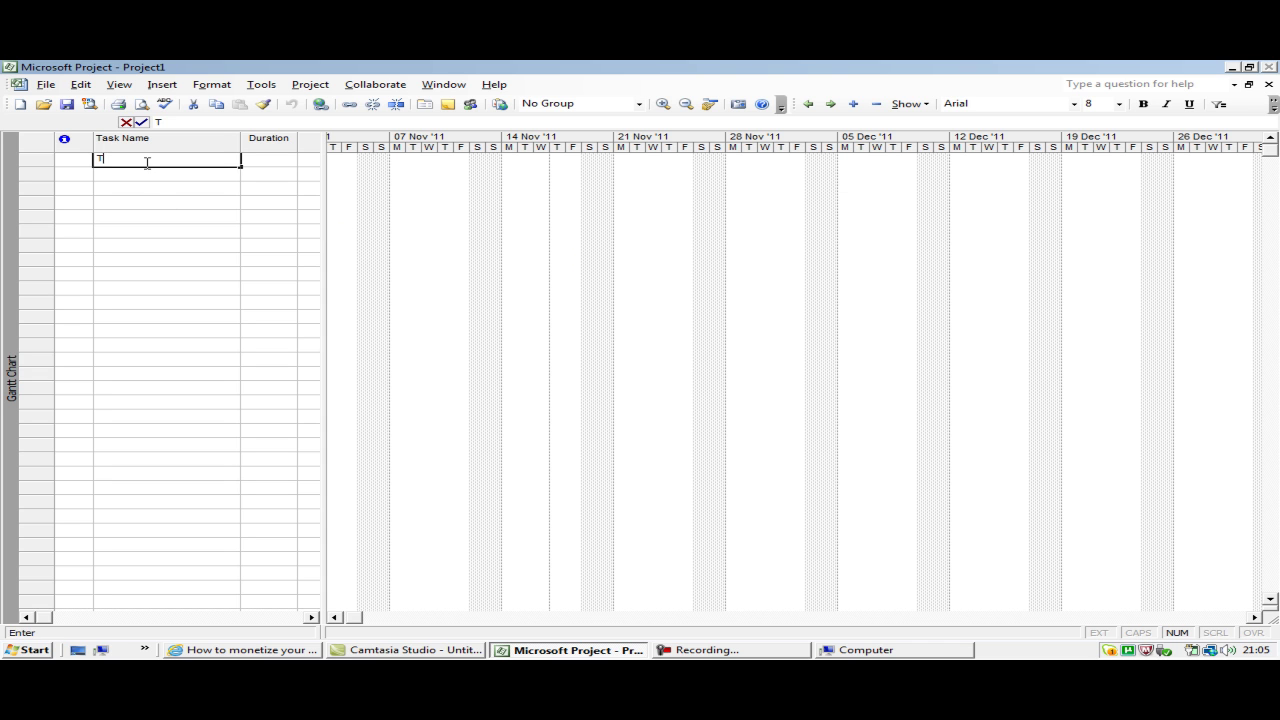
text(ask 1)
key(Return)
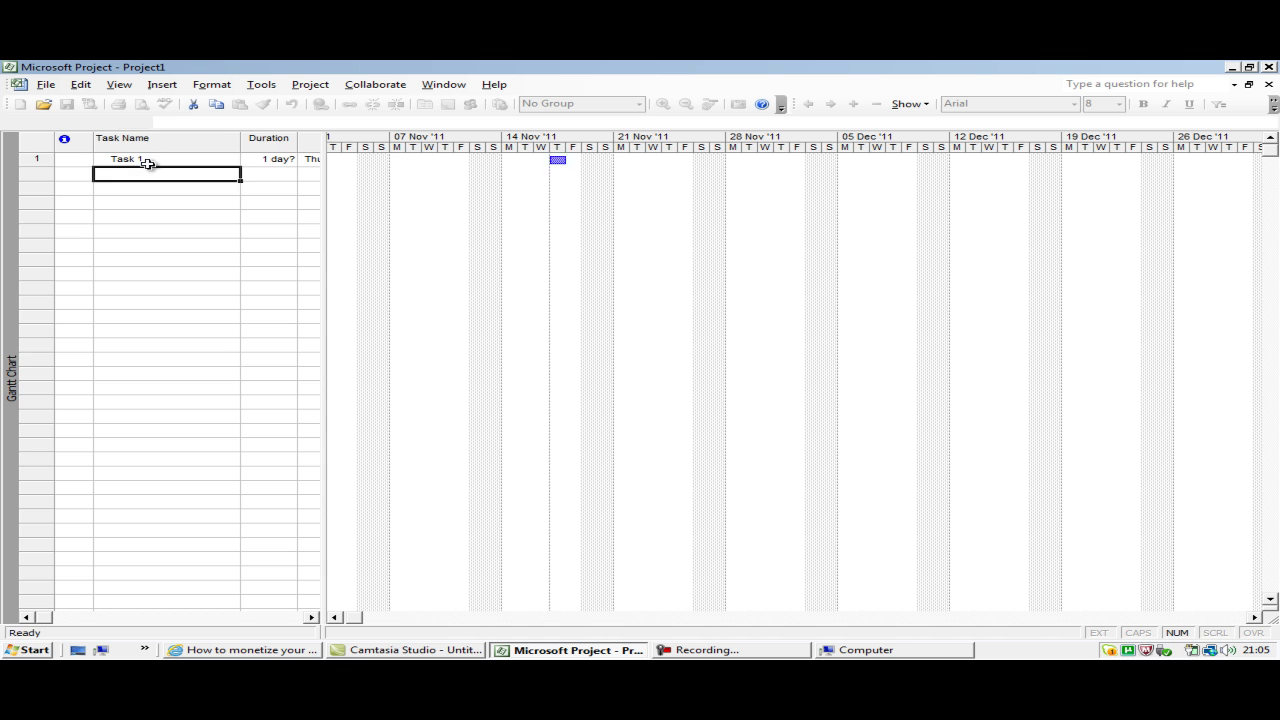
key(Up)
key(Right)
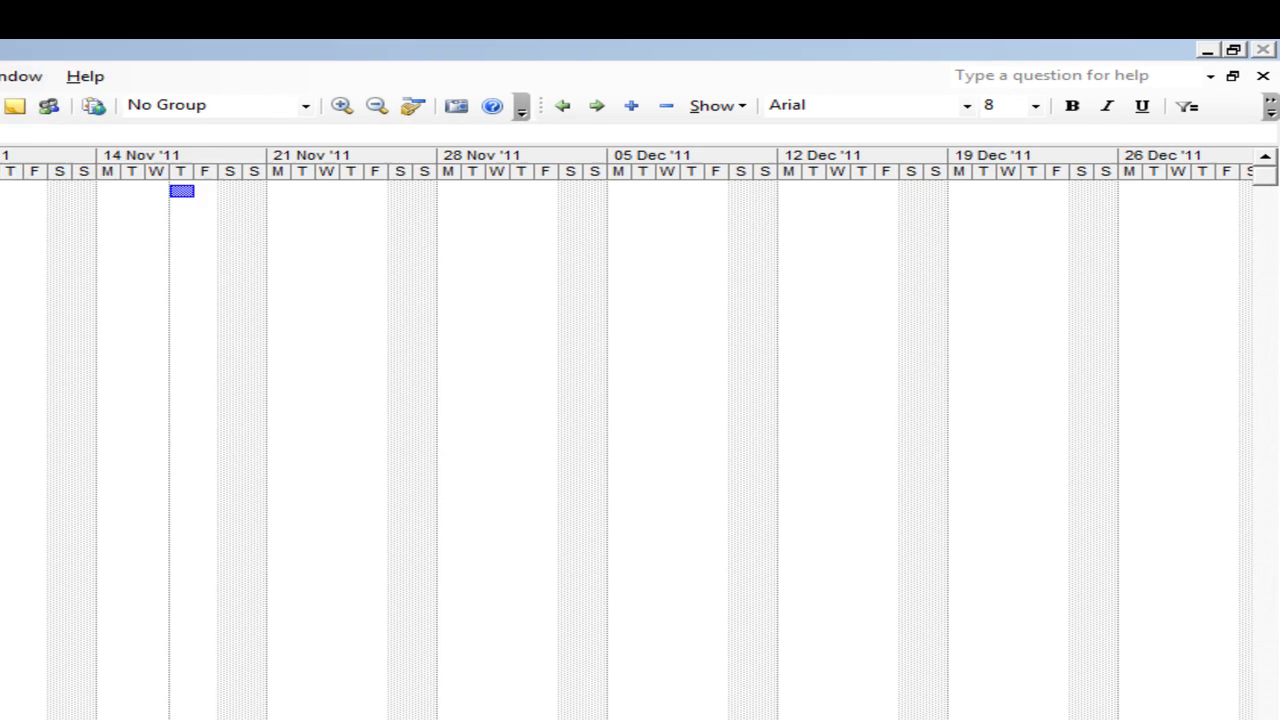
text(20)
key(Return)
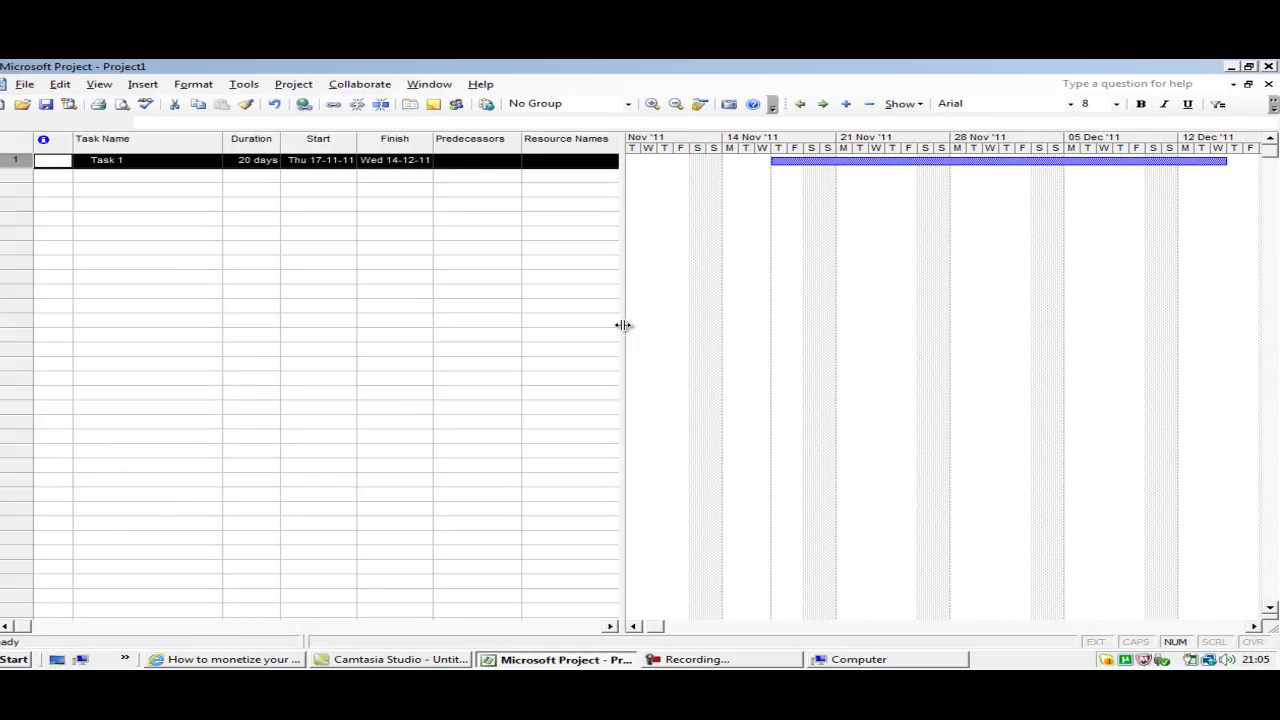
mouse_move(623, 325)
mouse_down()
mouse_move(707, 332)
mouse_move(648, 343)
mouse_up()
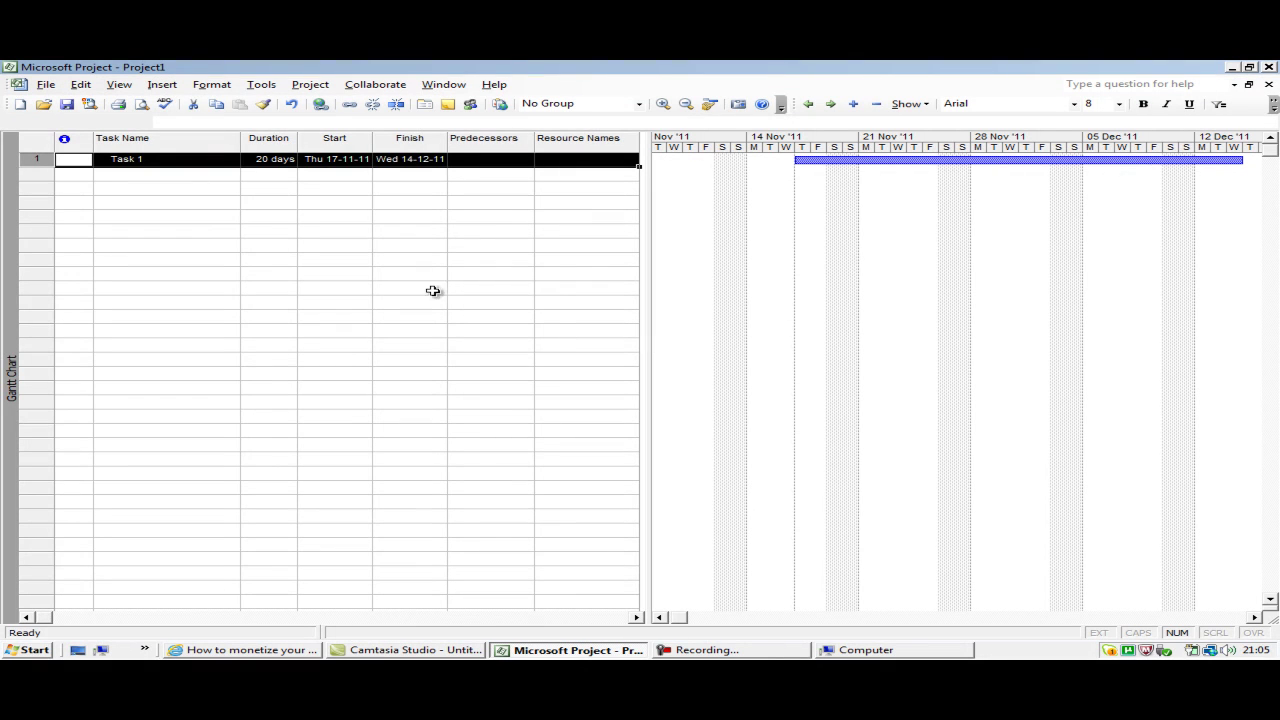
Assign Resource 1 to Task 1.
click(120, 86)
mouse_move(161, 84)
click(577, 159)
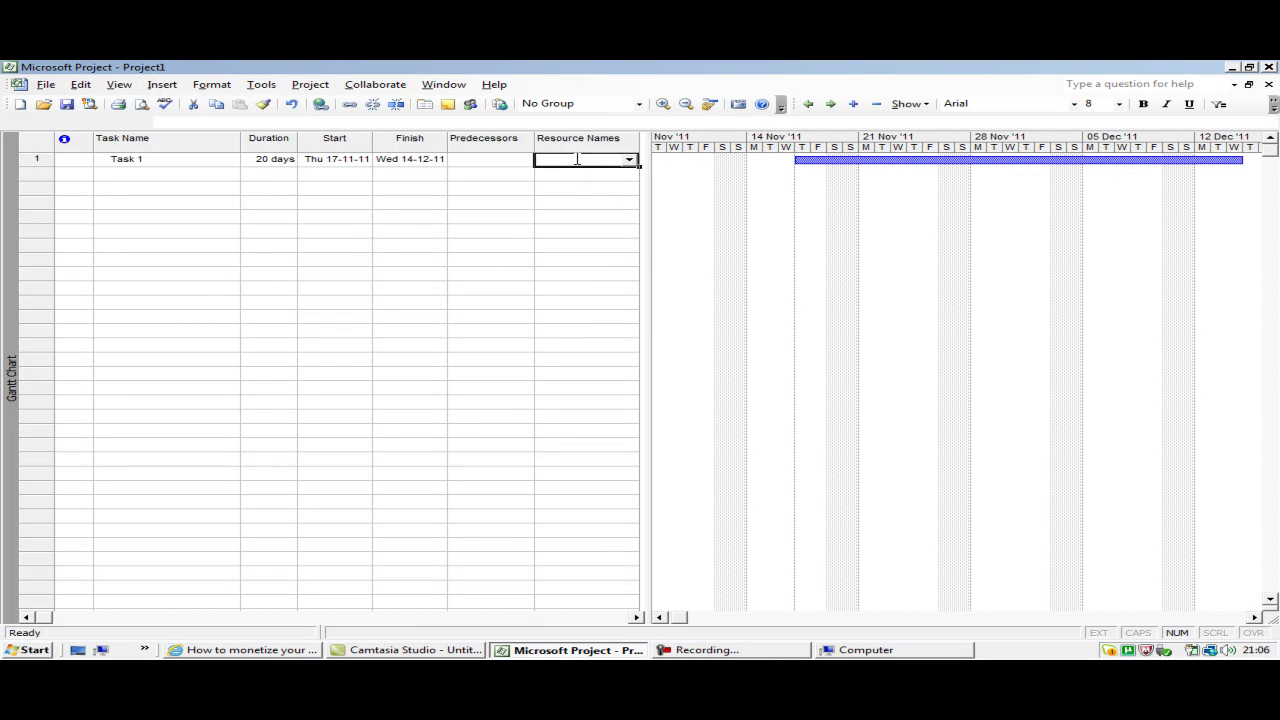
text(Resou)
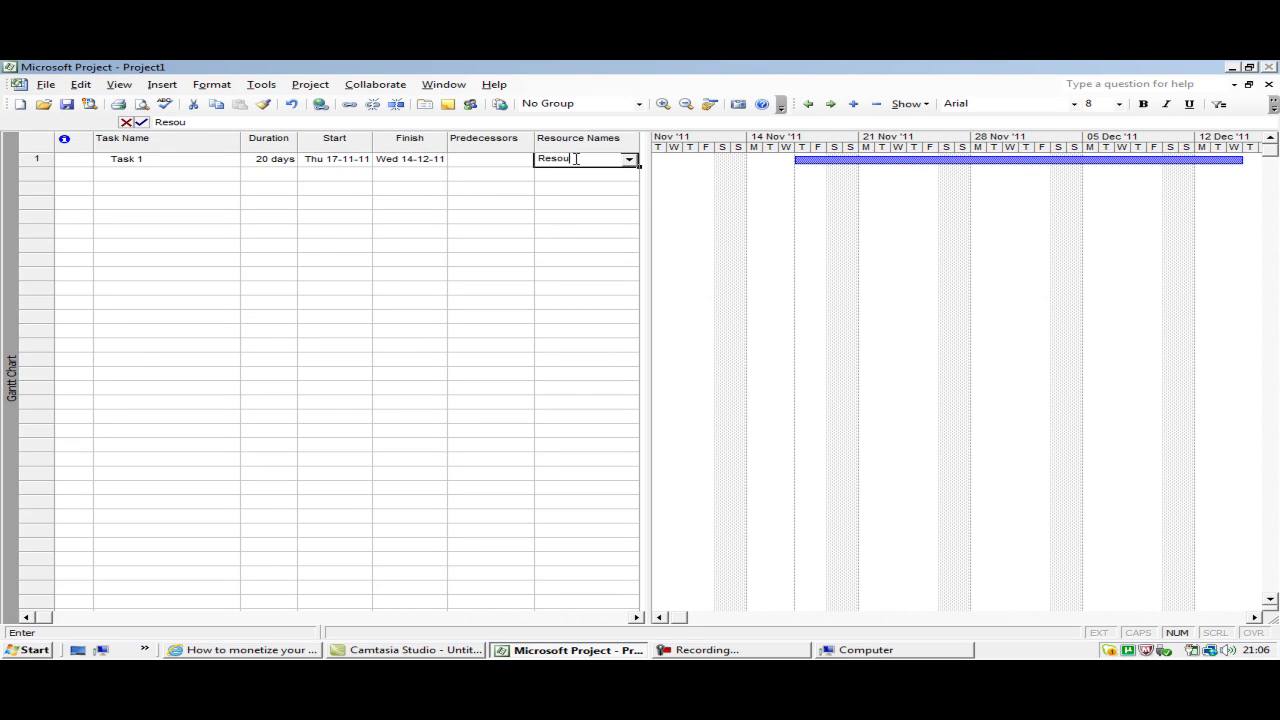
text(rce 1)
key(Return)
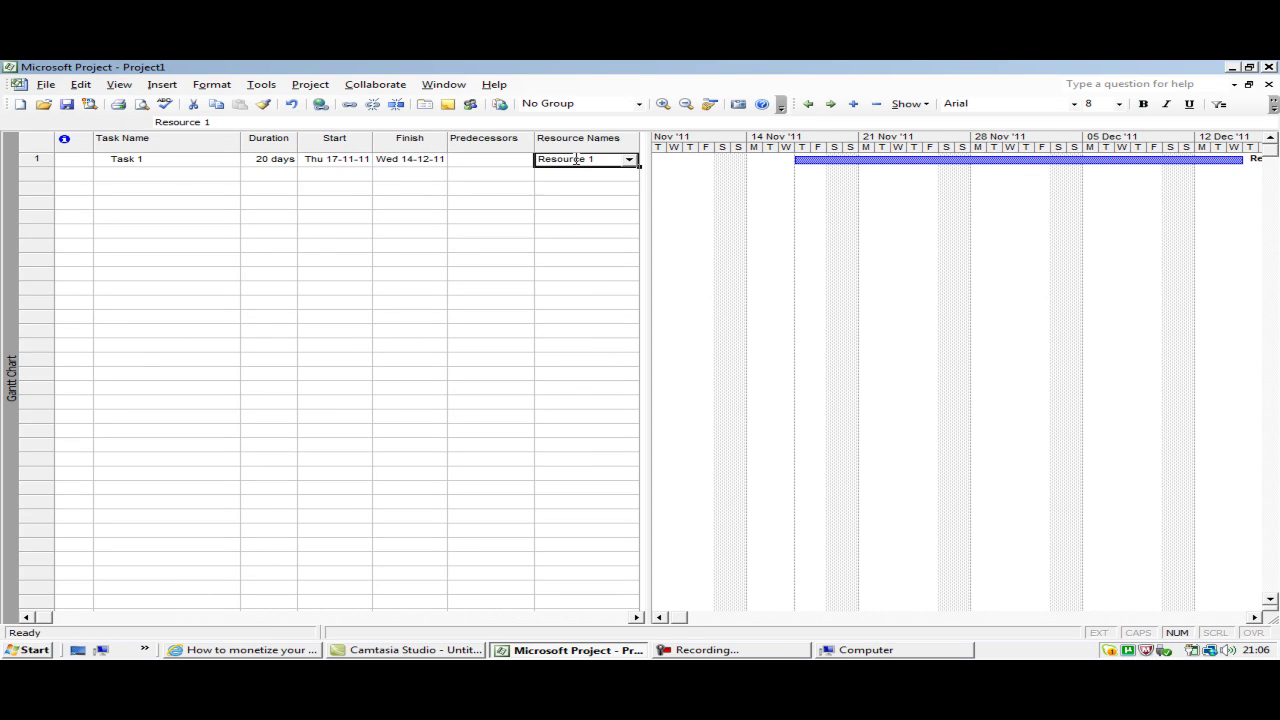
Add 'Task 2' lasting 10 days with Task 1 as its predecessor.
click(175, 175)
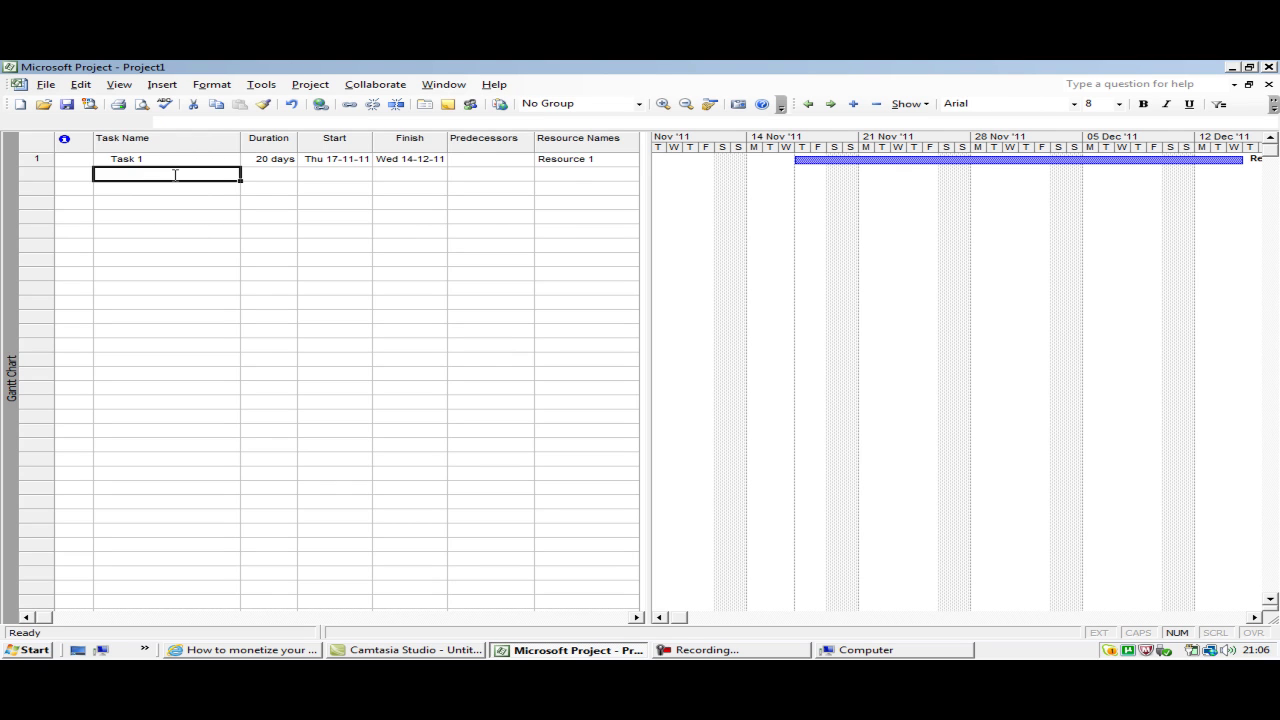
text(Tas)
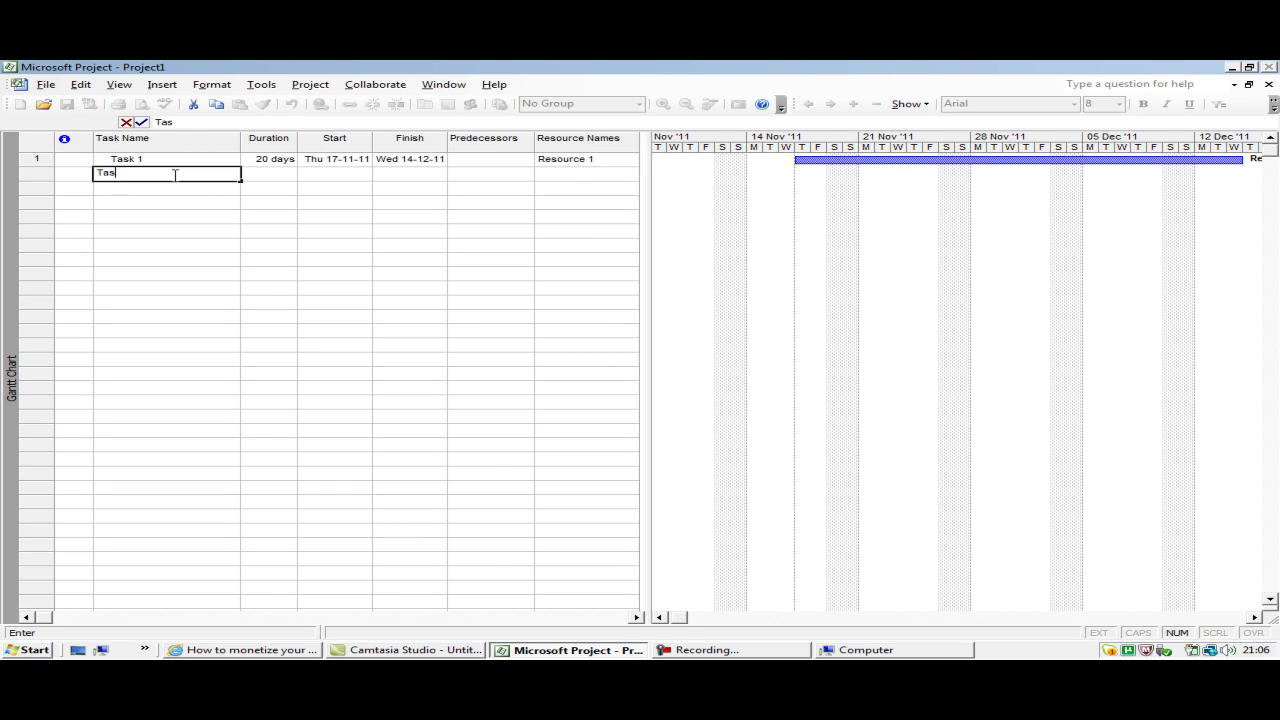
text(k 2)
click(275, 173)
text(10)
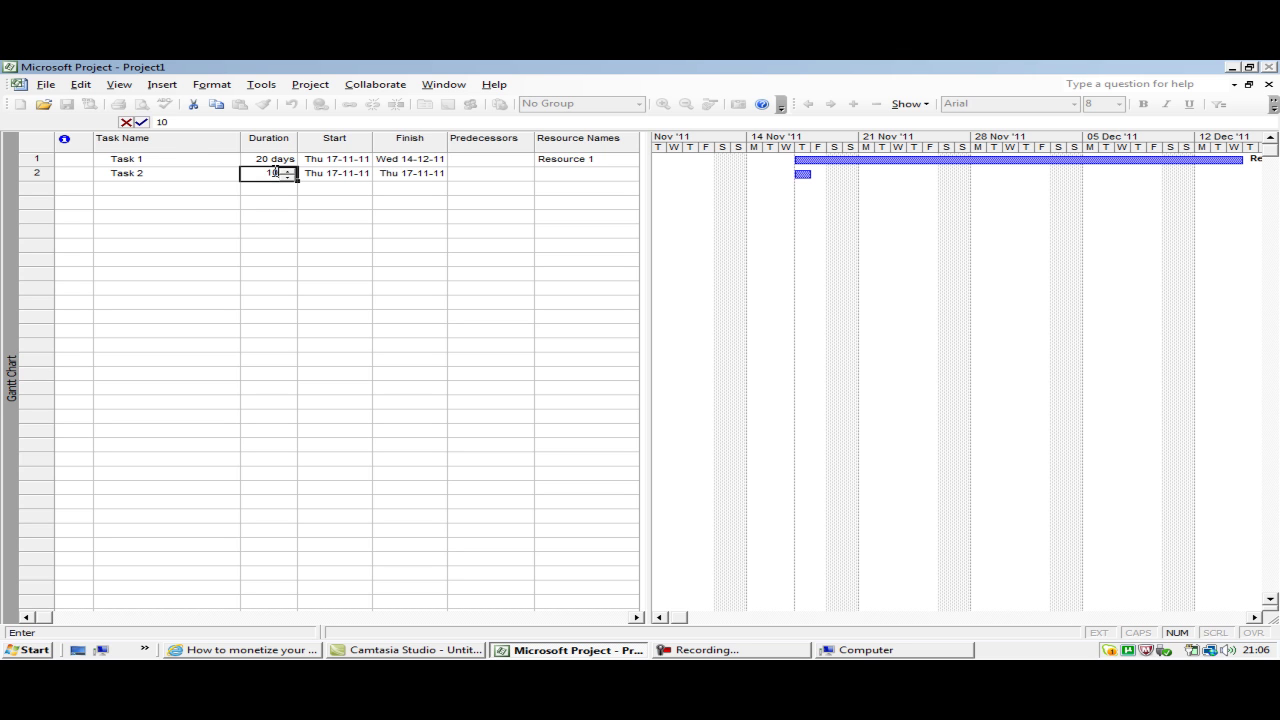
click(386, 240)
click(493, 171)
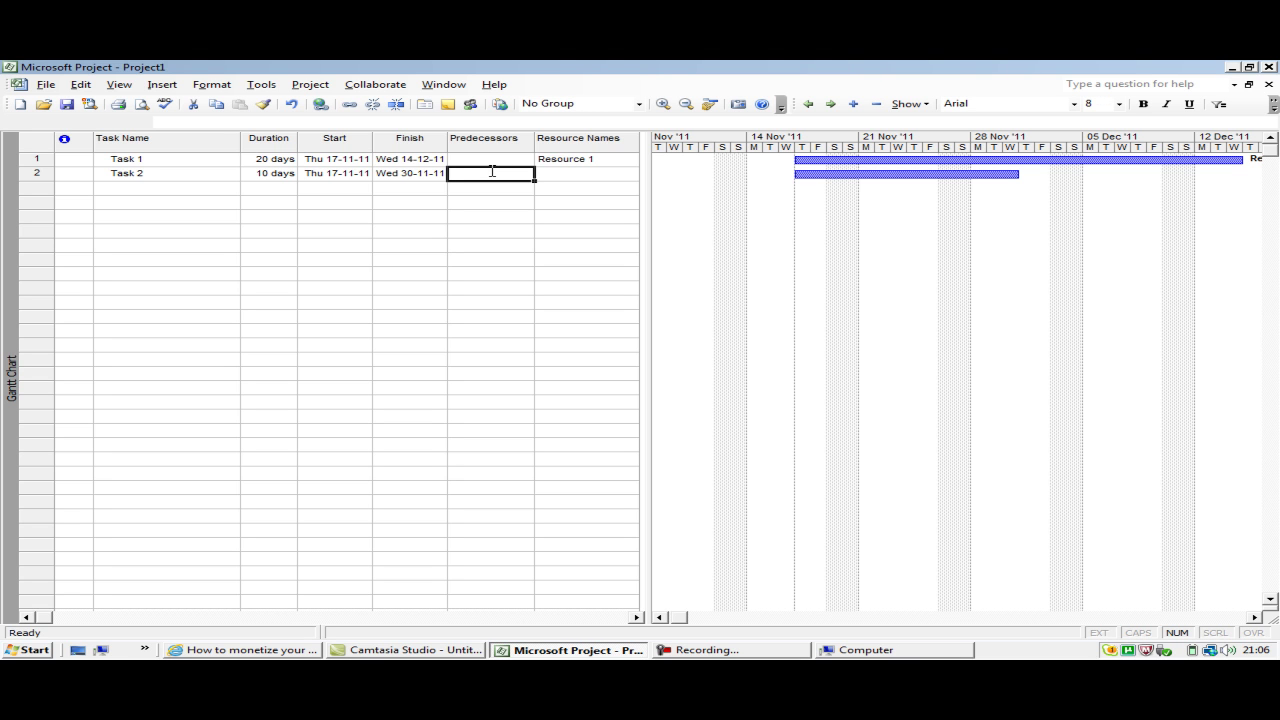
text(1)
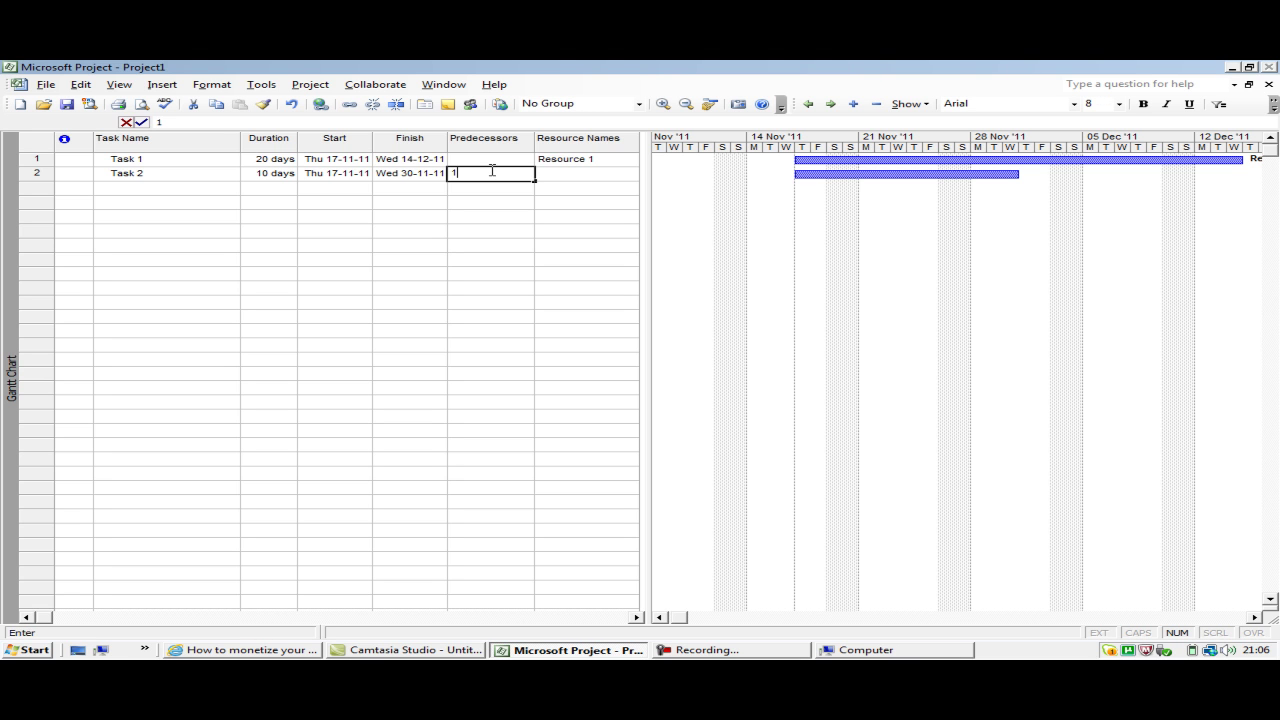
click(465, 231)
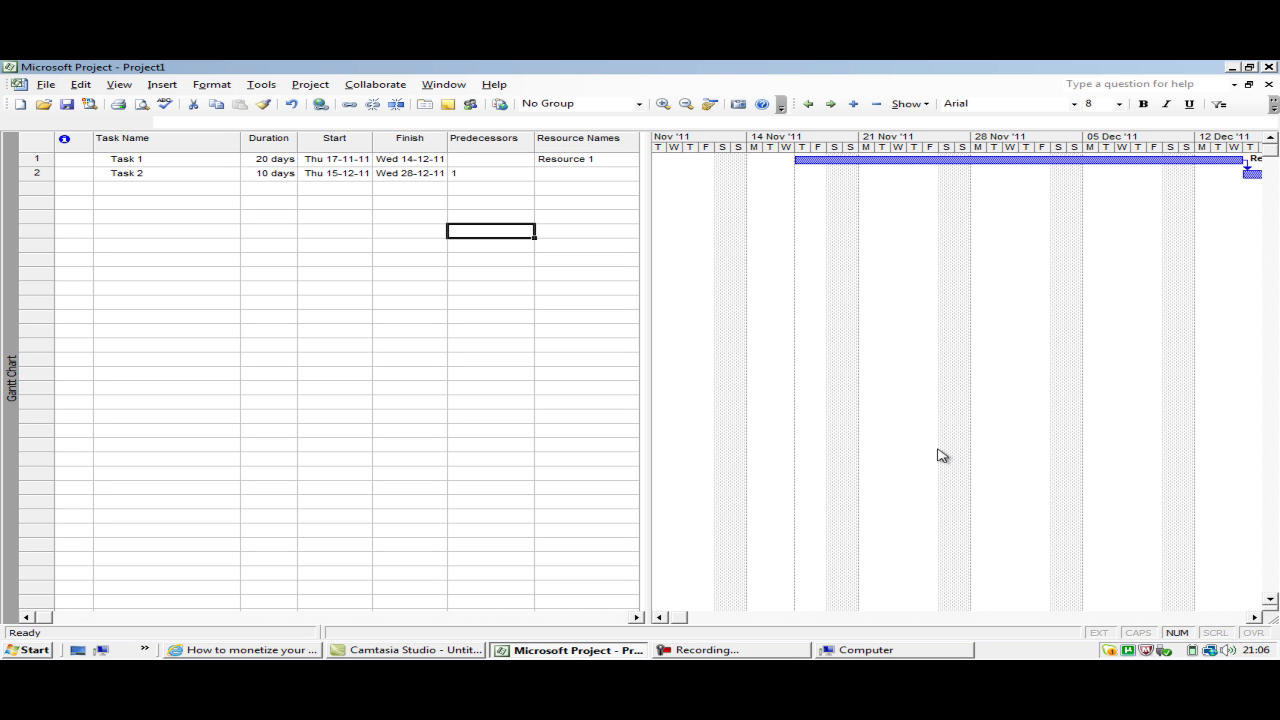
Assign Resource 2 to Task 2.
click(1254, 617)
click(1254, 620)
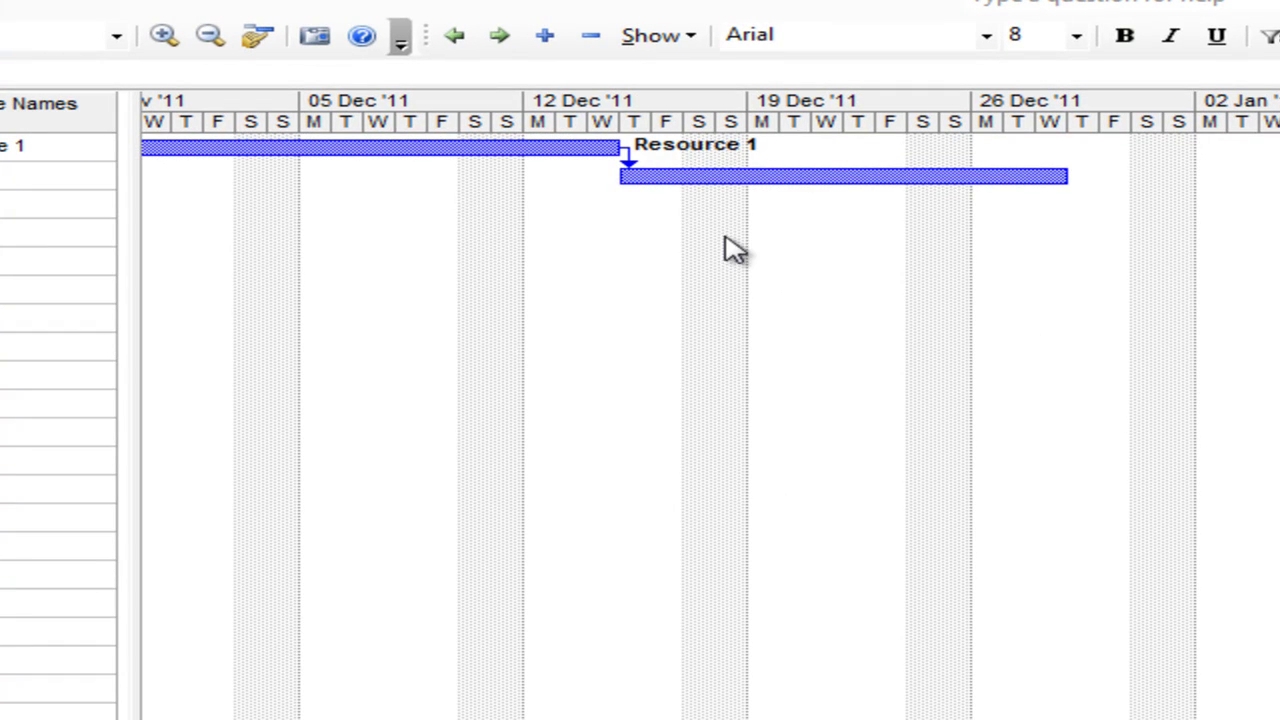
click(694, 178)
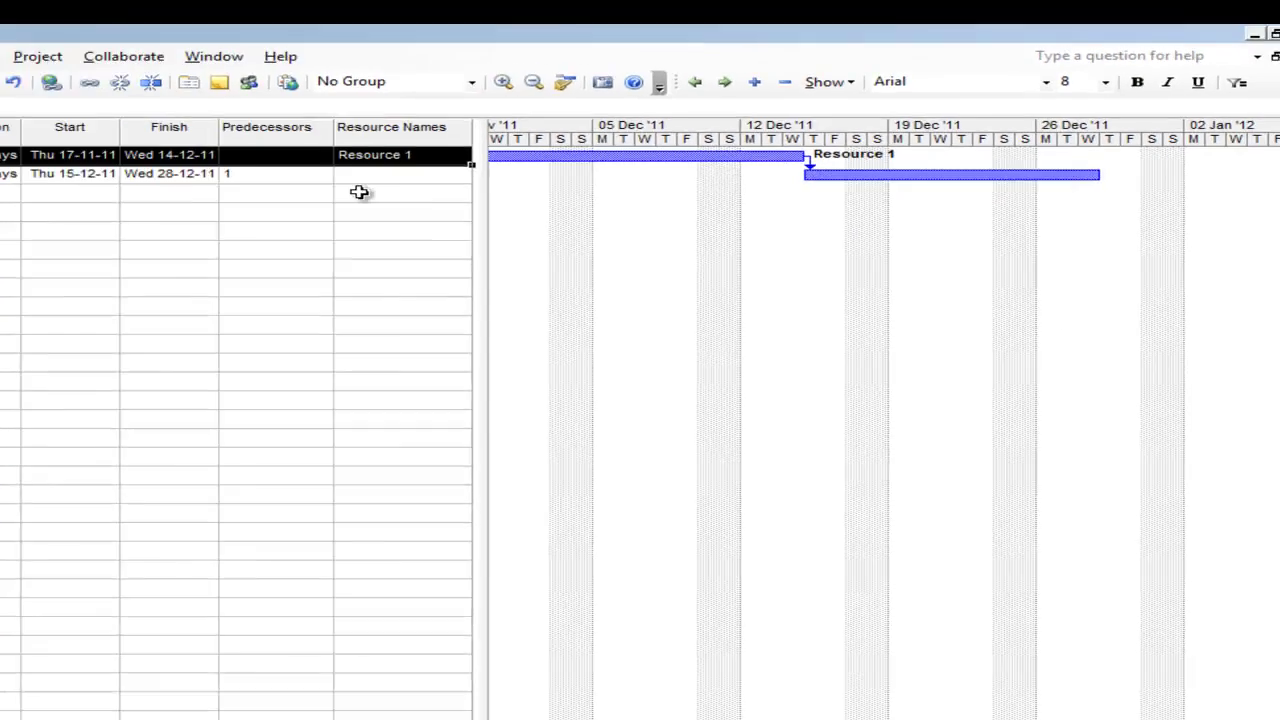
click(557, 175)
text(Re)
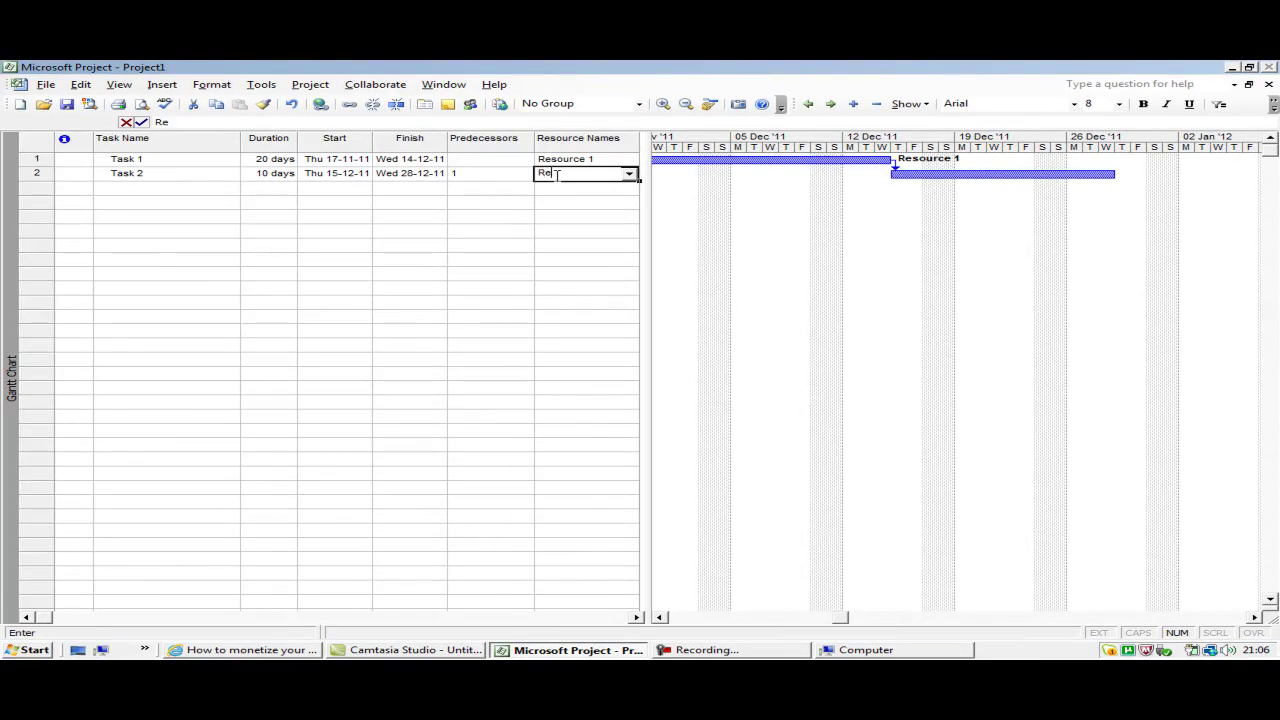
text(source)
text(ce 2)
key(Return)
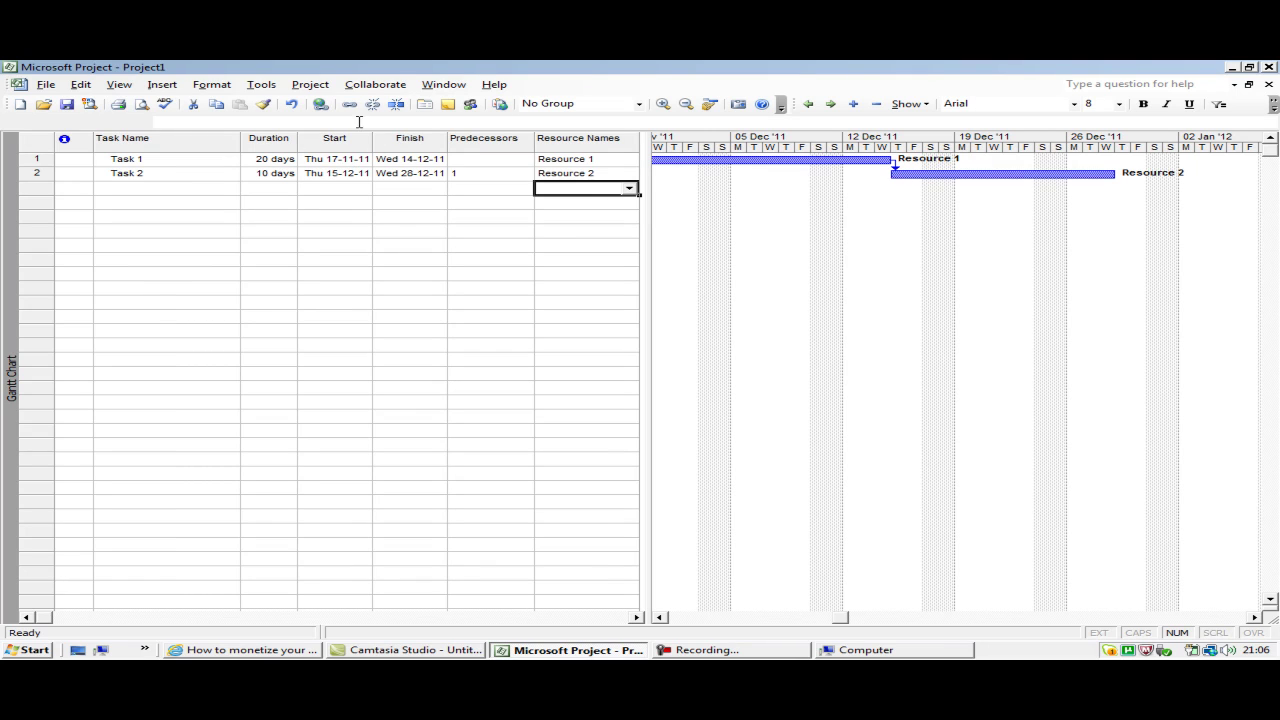
click(166, 140)
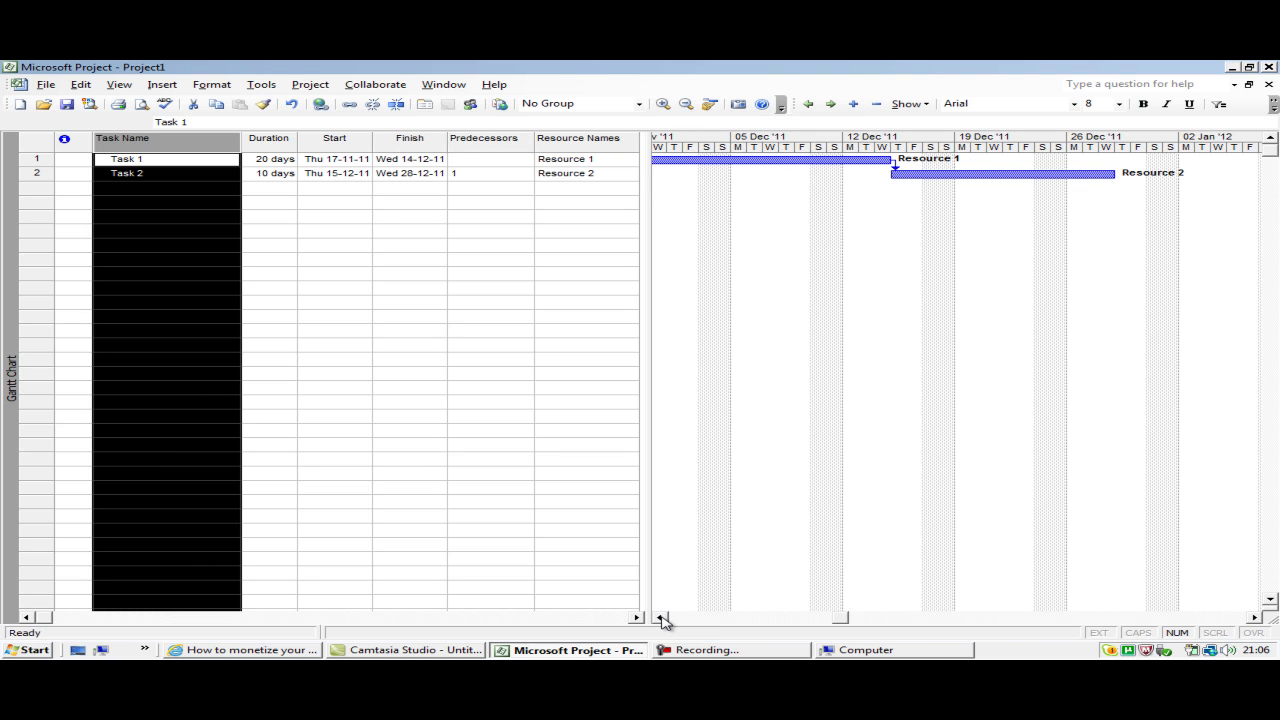
drag(661, 620, 660, 620)
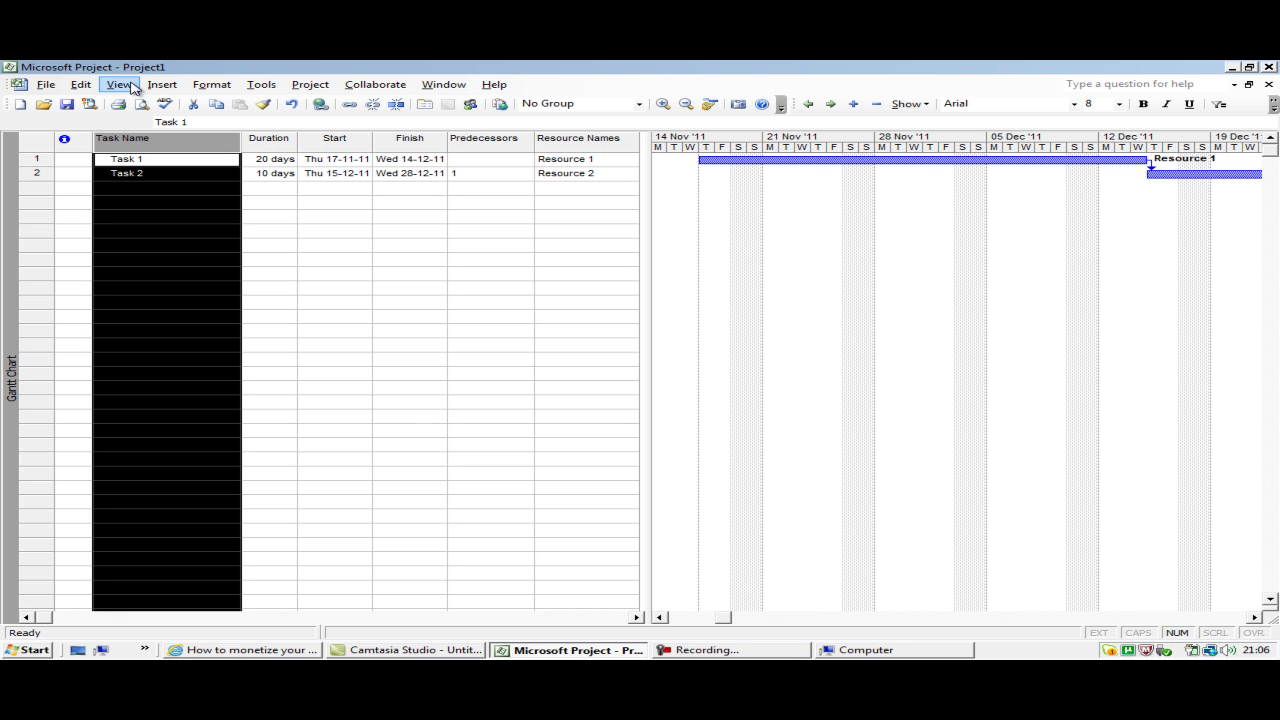
click(133, 89)
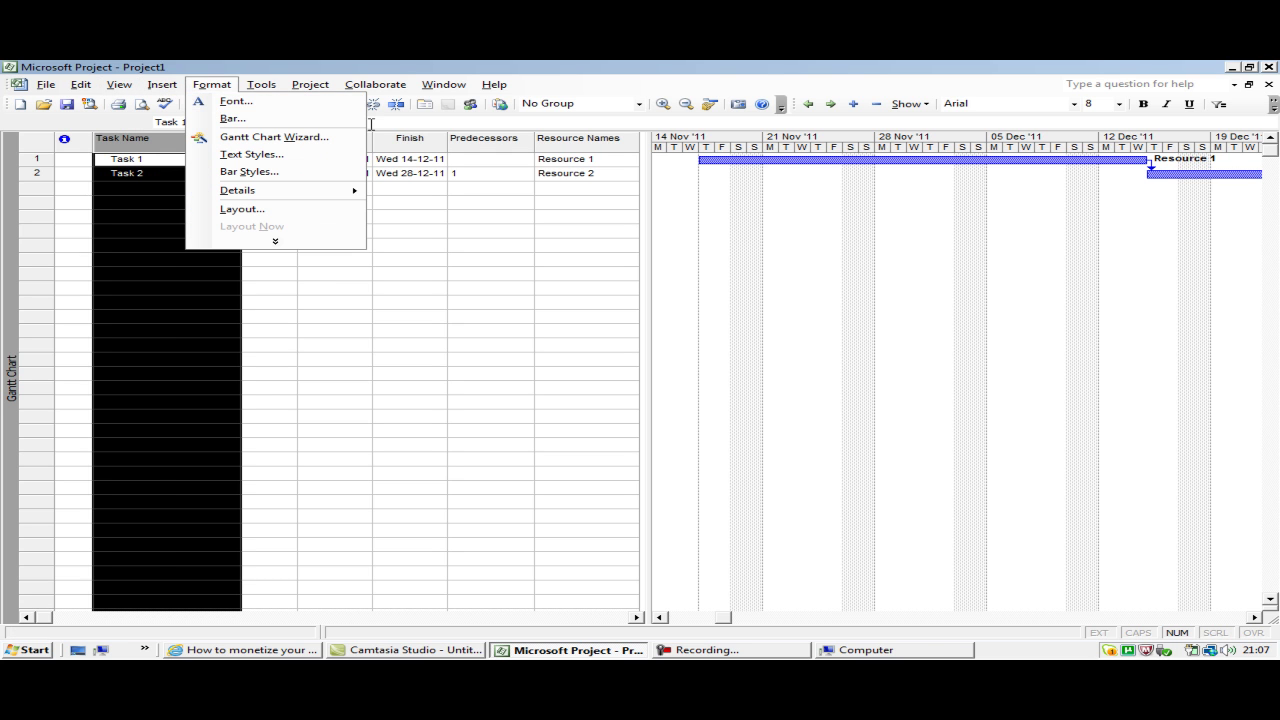
click(786, 160)
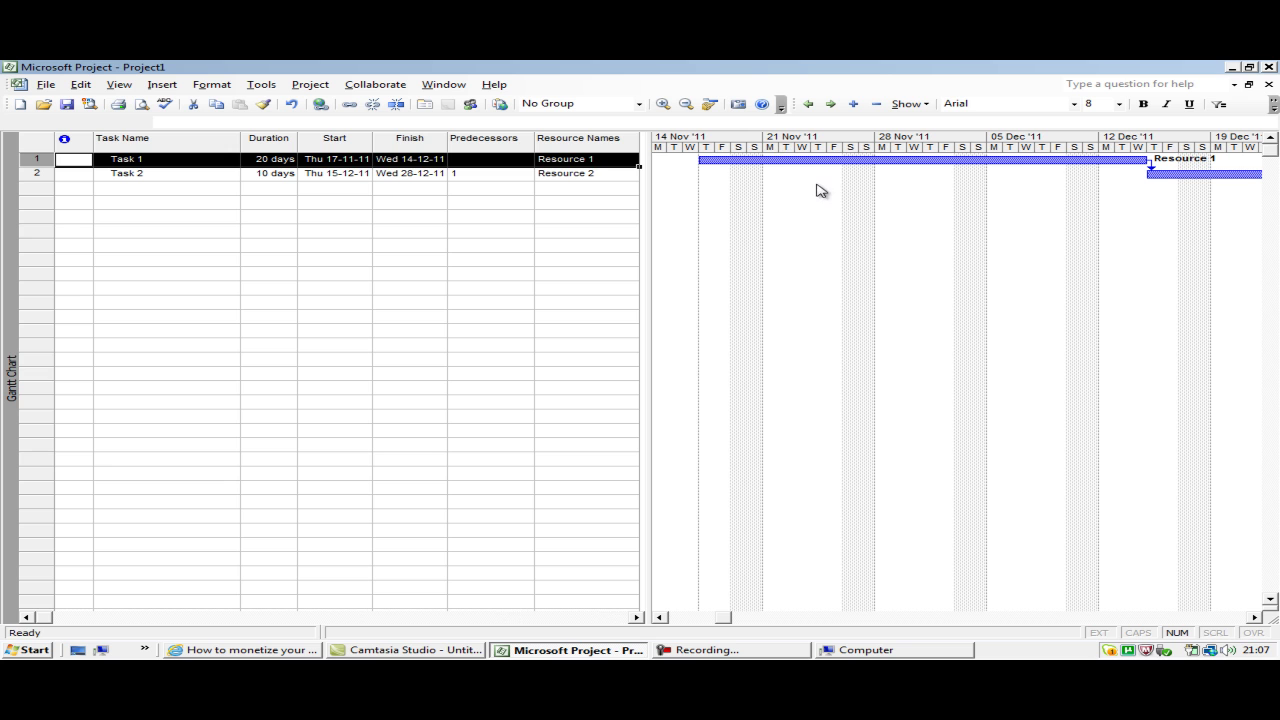
click(399, 173)
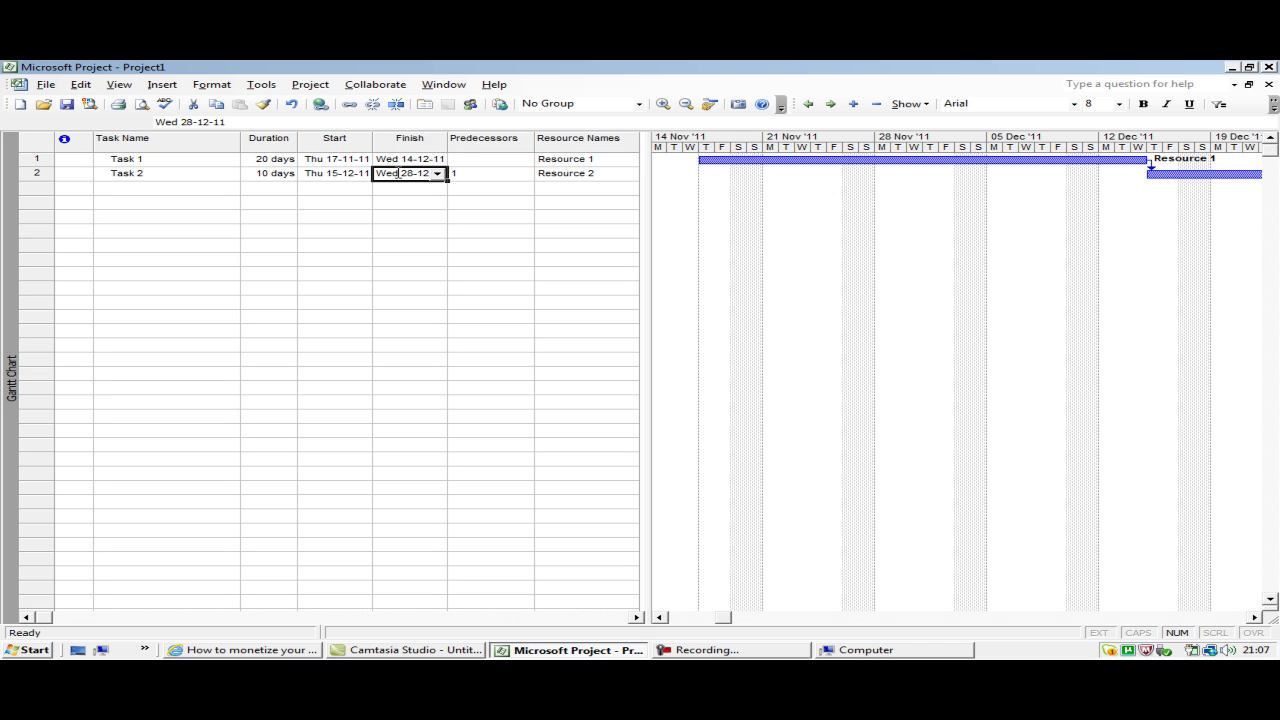